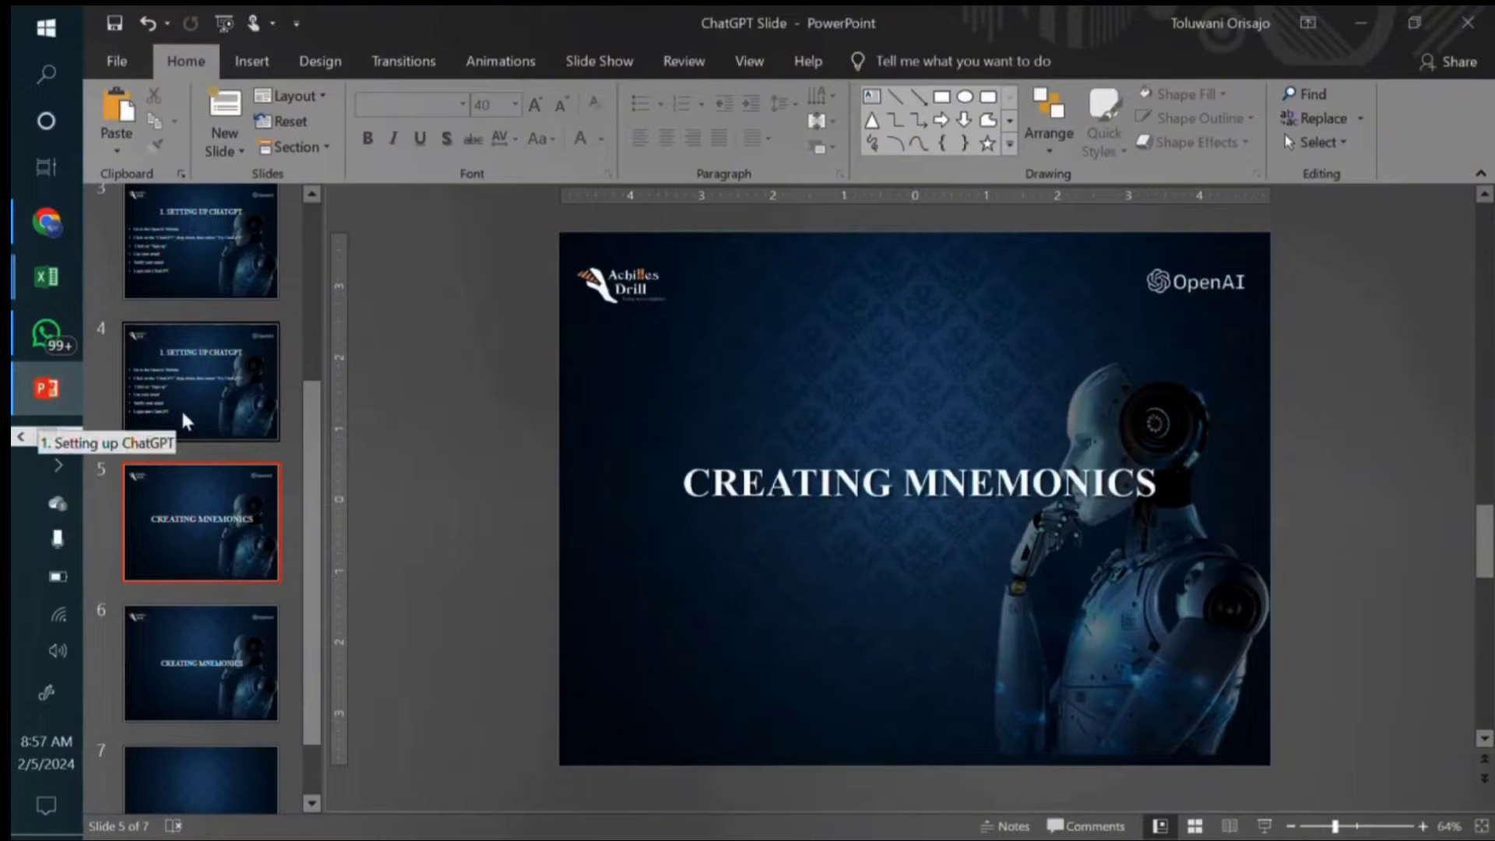
Step: In the Chrome window, ask ChatGPT 'what are the 7 tarsal bones'
click(46, 228)
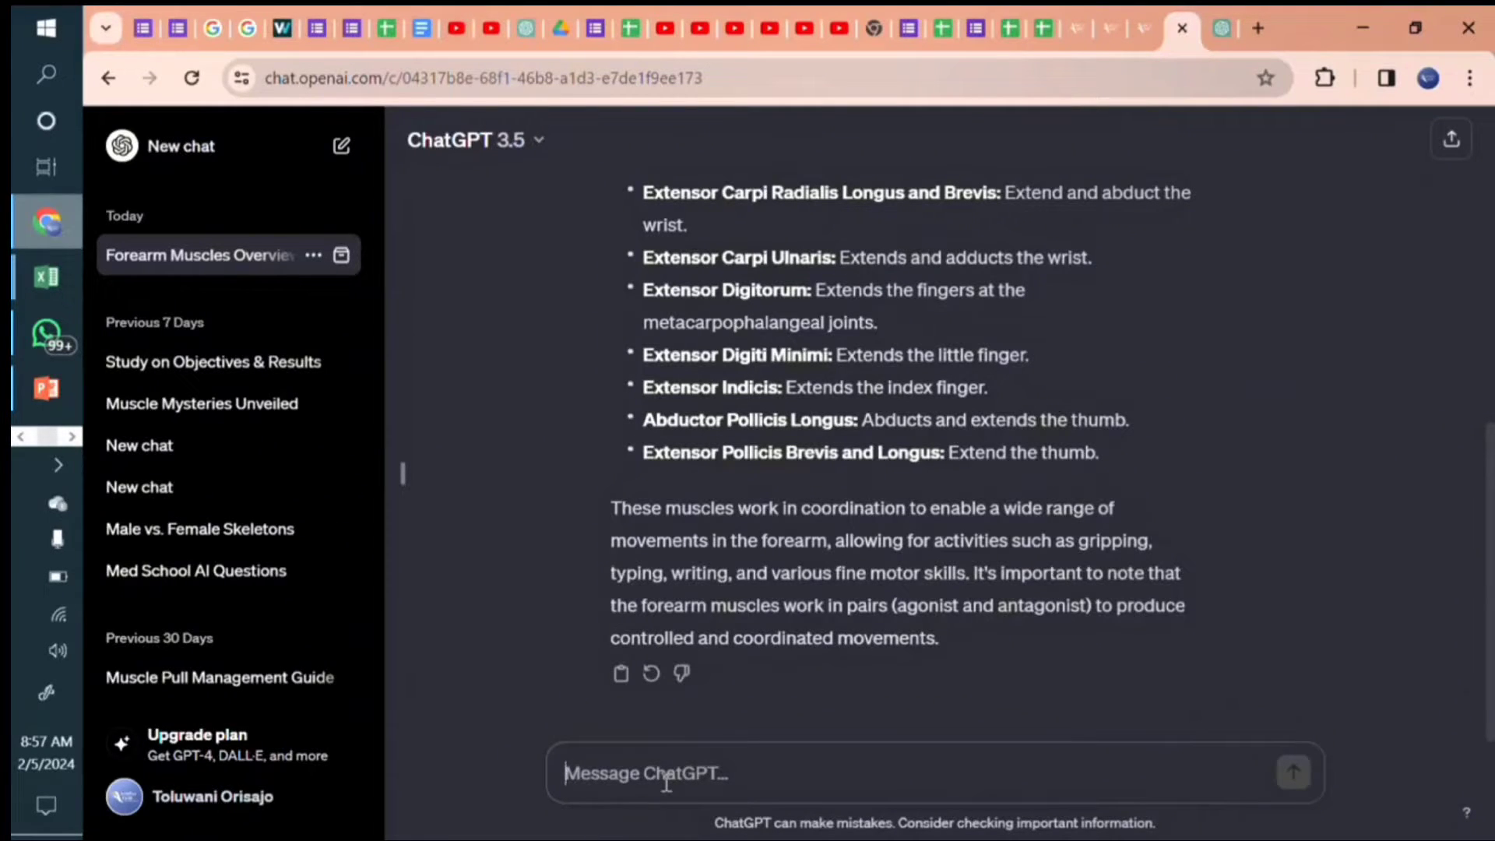
text(wh)
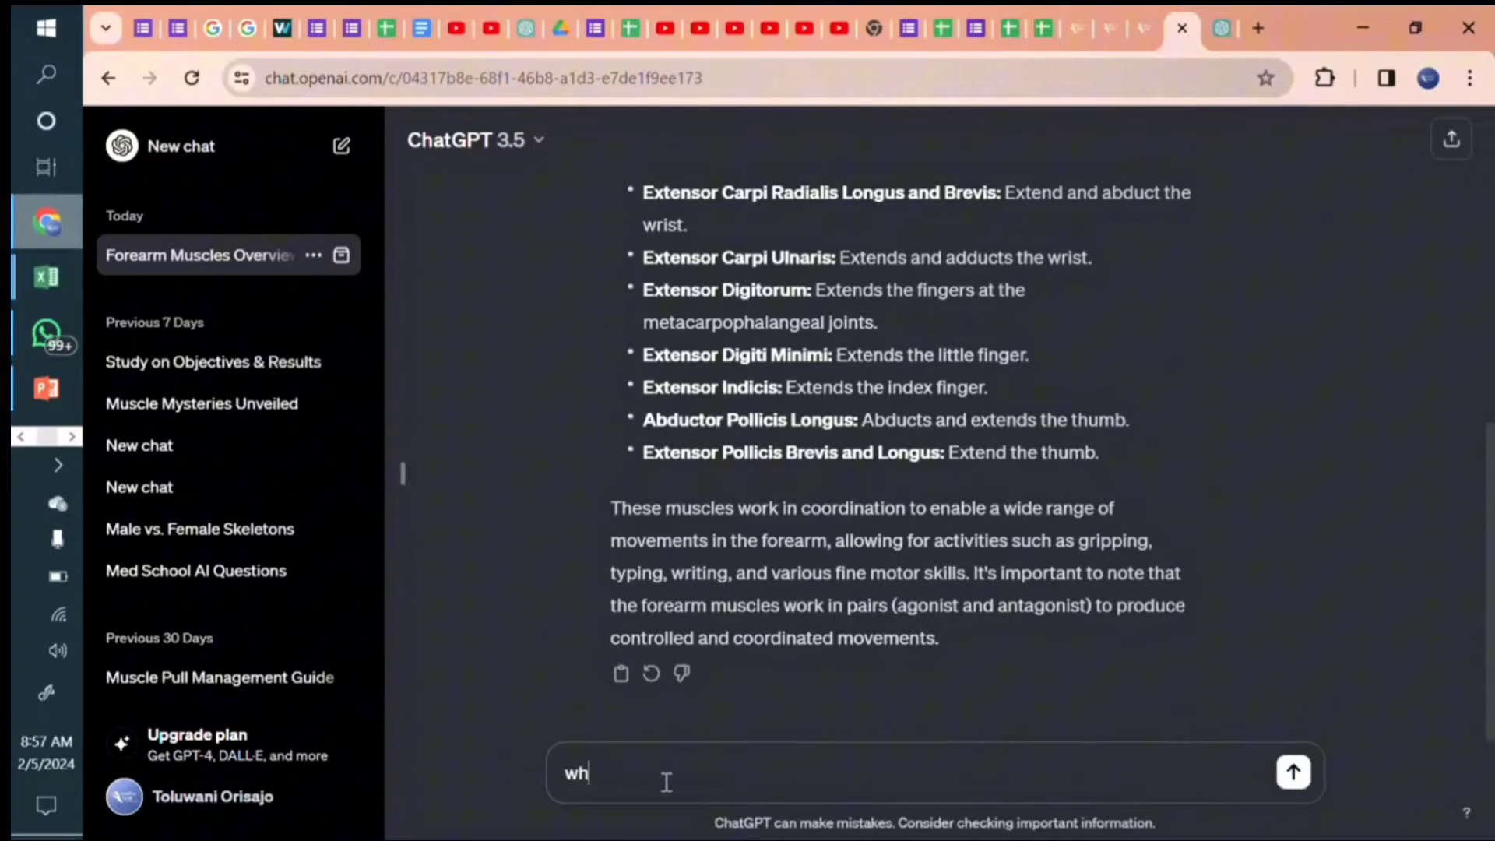
text(at are the 7 tarsal bn)
key(BackSpace)
text(n)
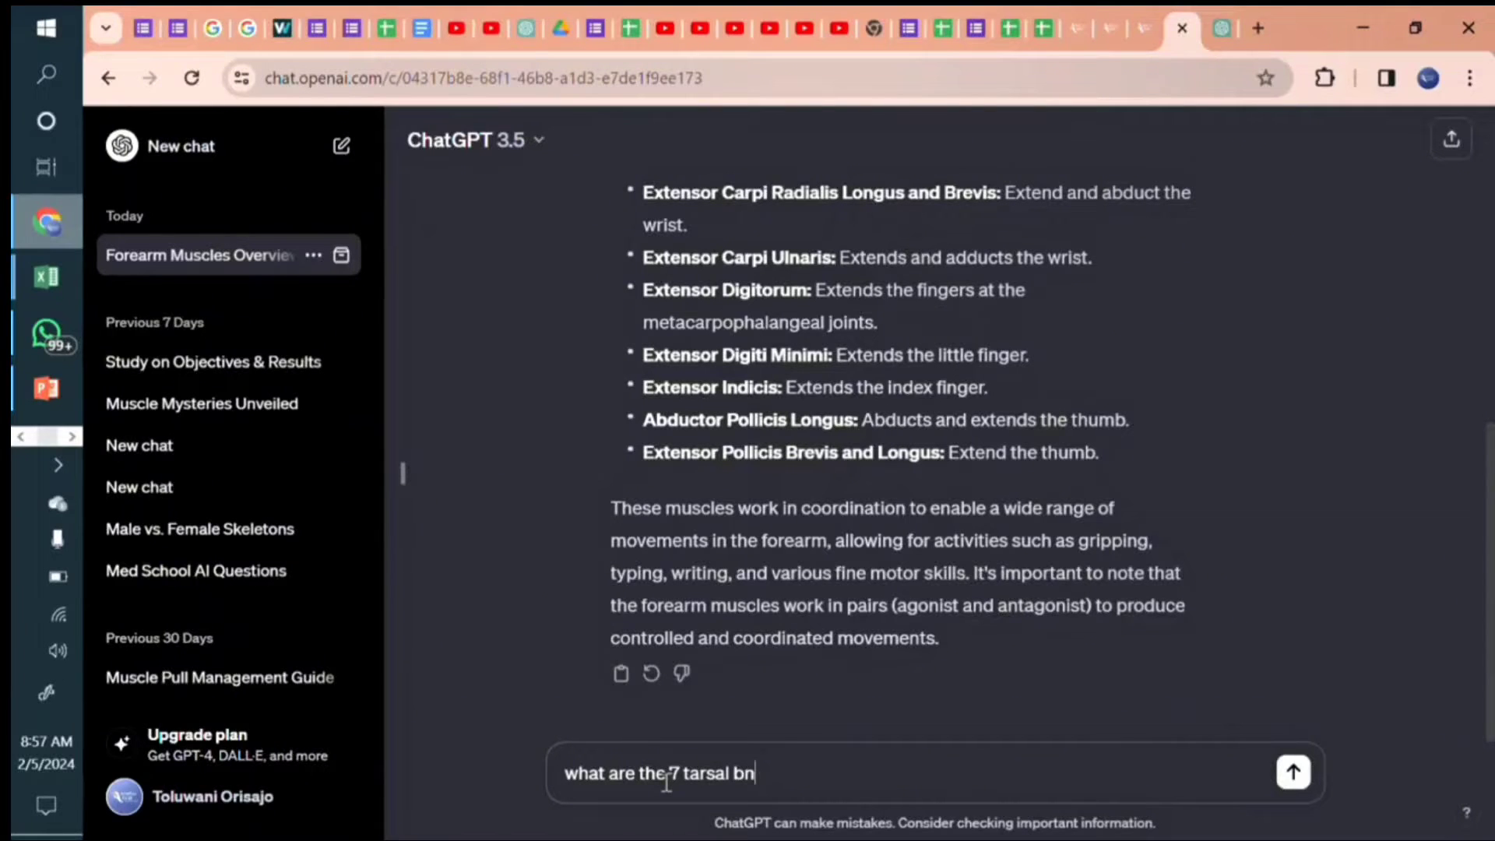
key(BackSpace)
text(ones)
key(Return)
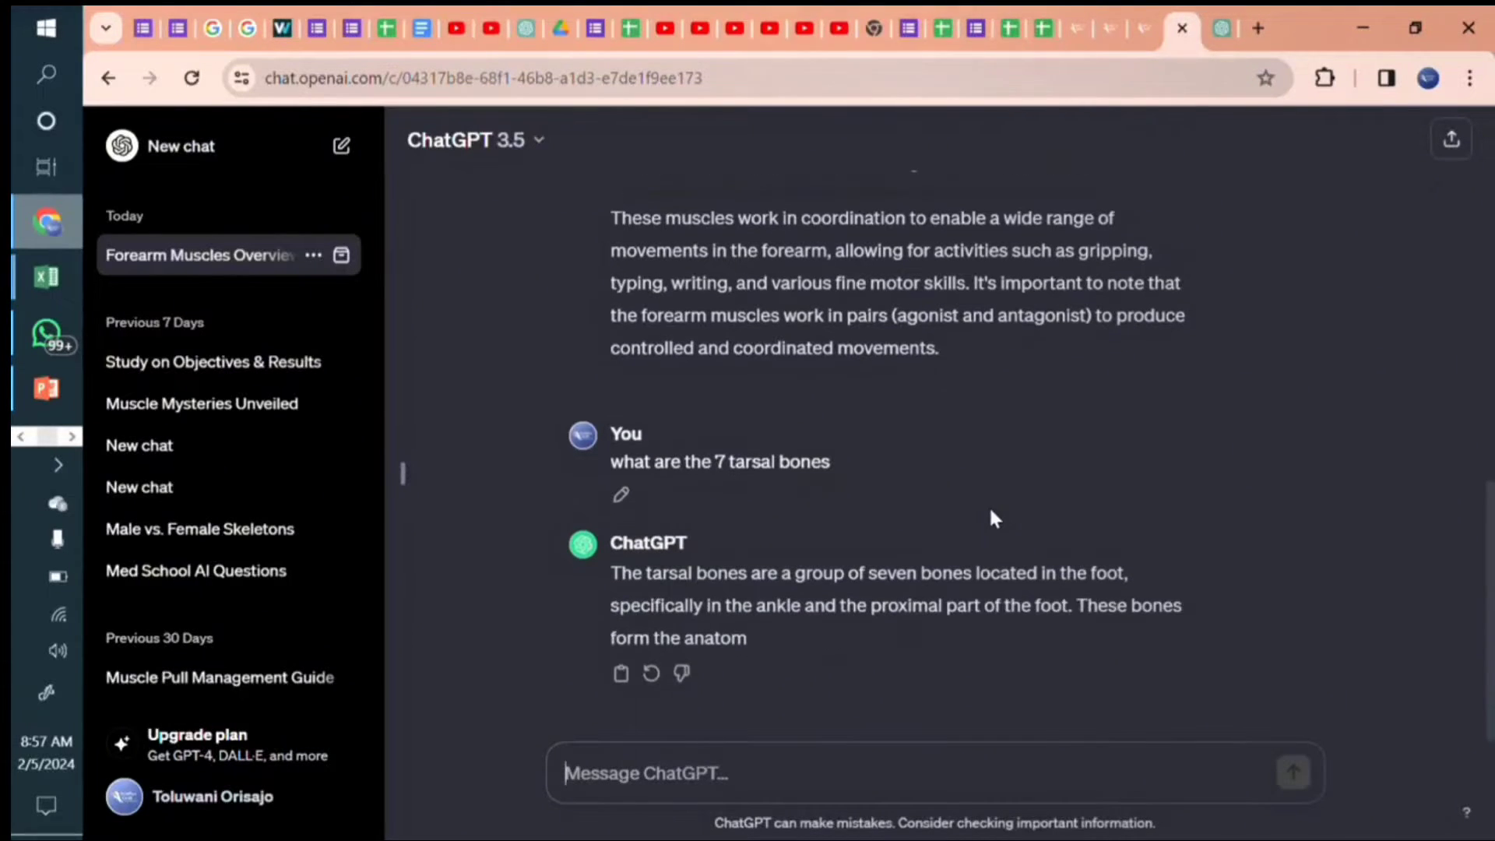
Step: Send 'just list the tarsals' to get a numbered list from Talus to Cuboid
click(633, 775)
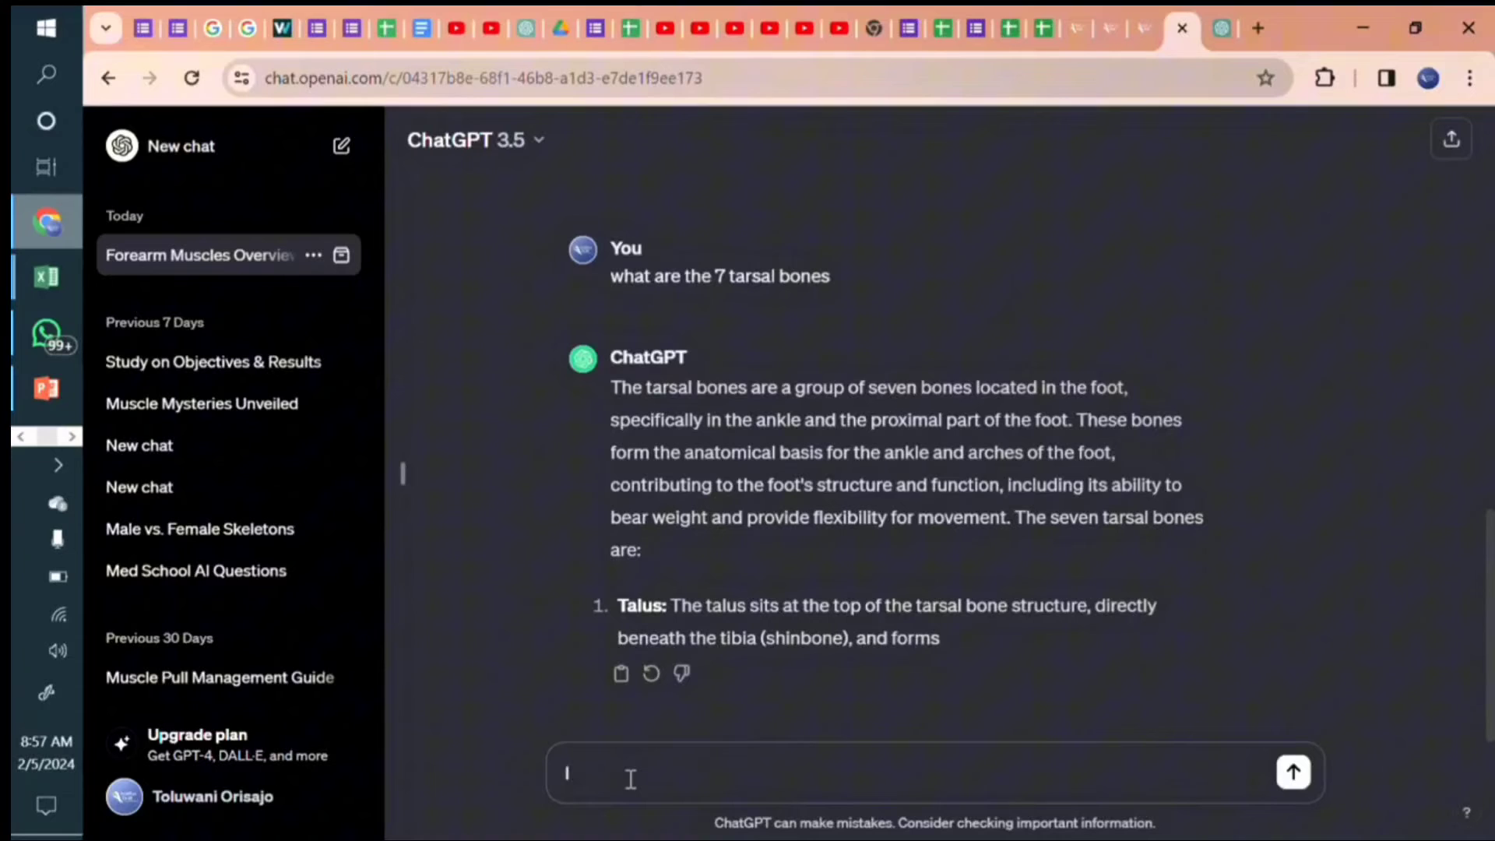
text(just)
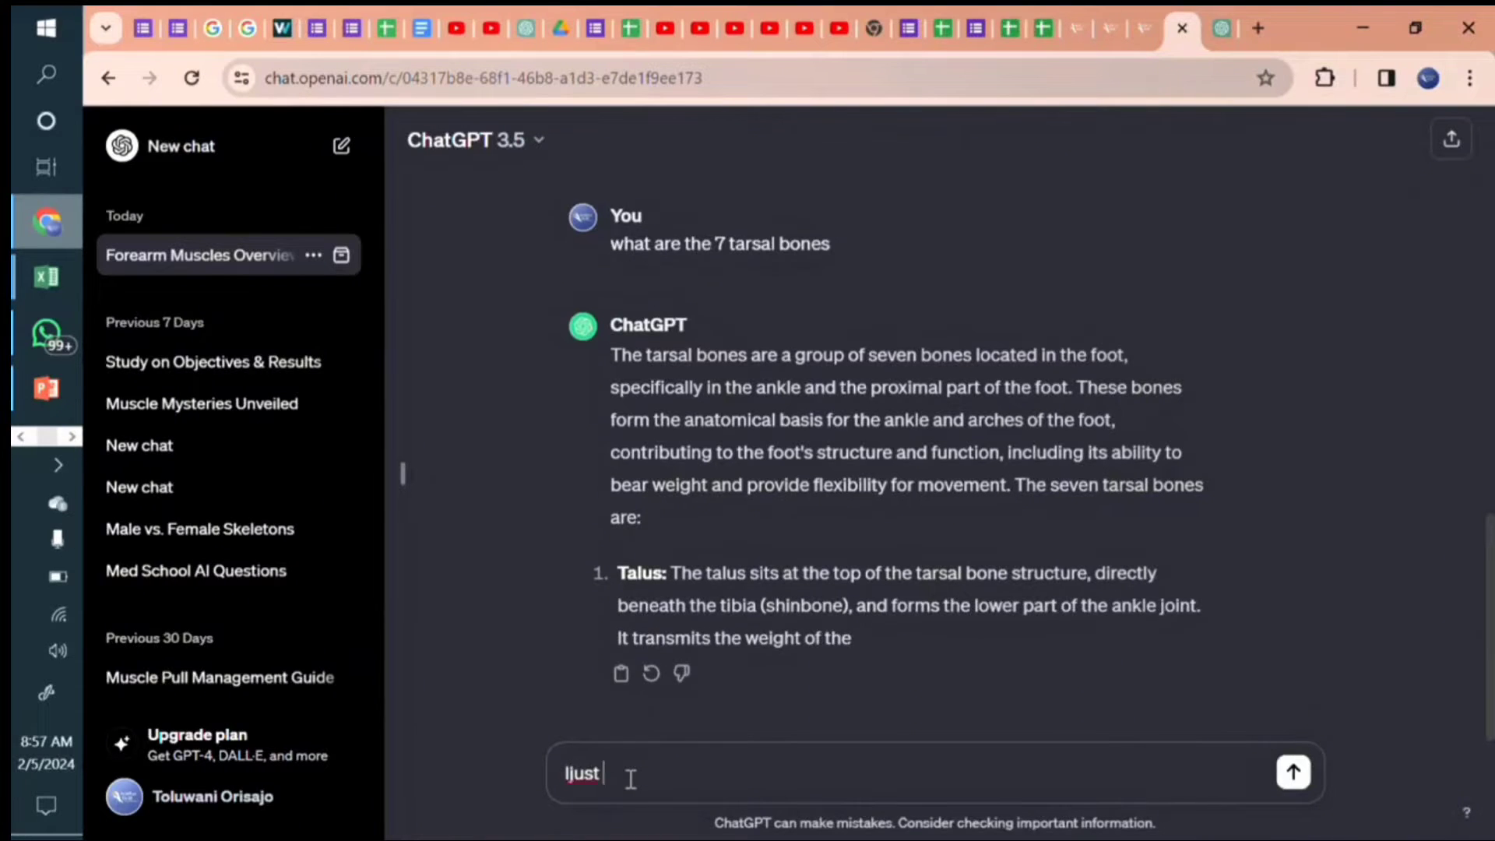
key(BackSpace)
key(BackSpace)
key(BackSpace)
key(BackSpace)
key(BackSpace)
text(jus)
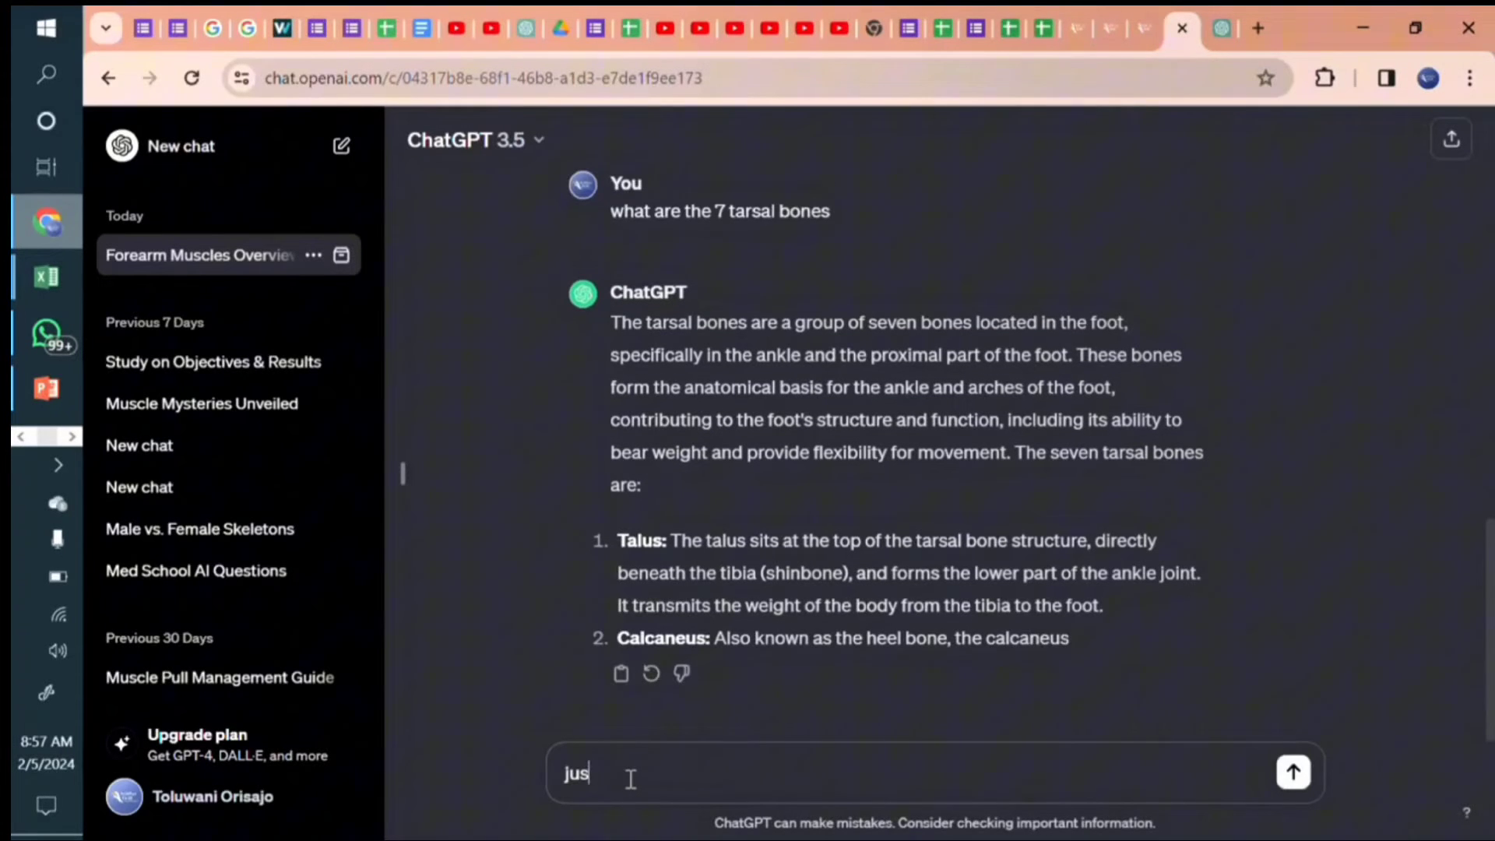
text(t list the tarsals)
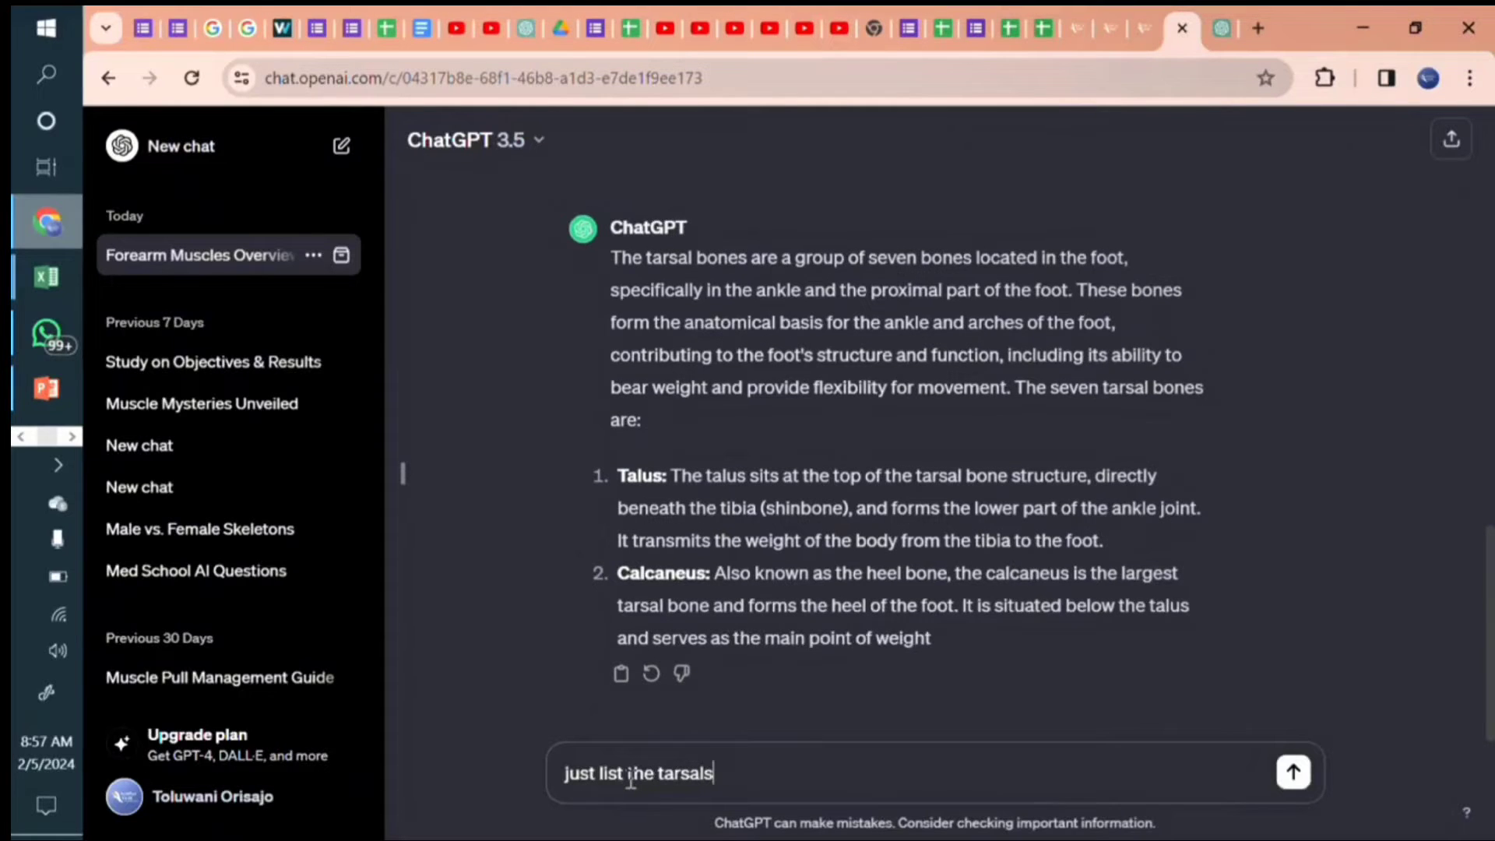
key(Return)
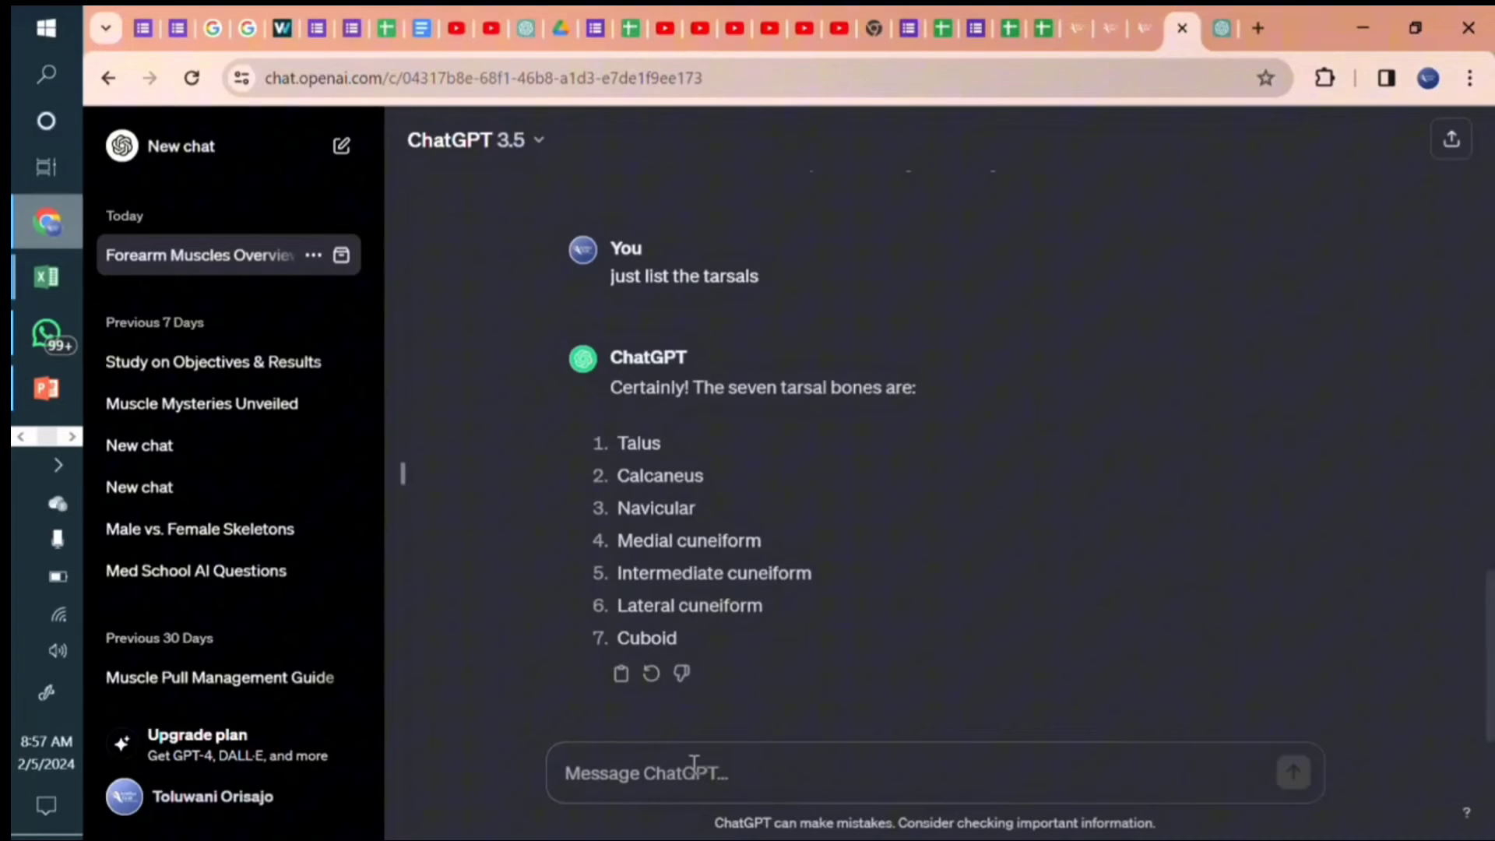
Step: Ask ChatGPT 'i want you to create a mnemonic to remember the bones'
text(i)
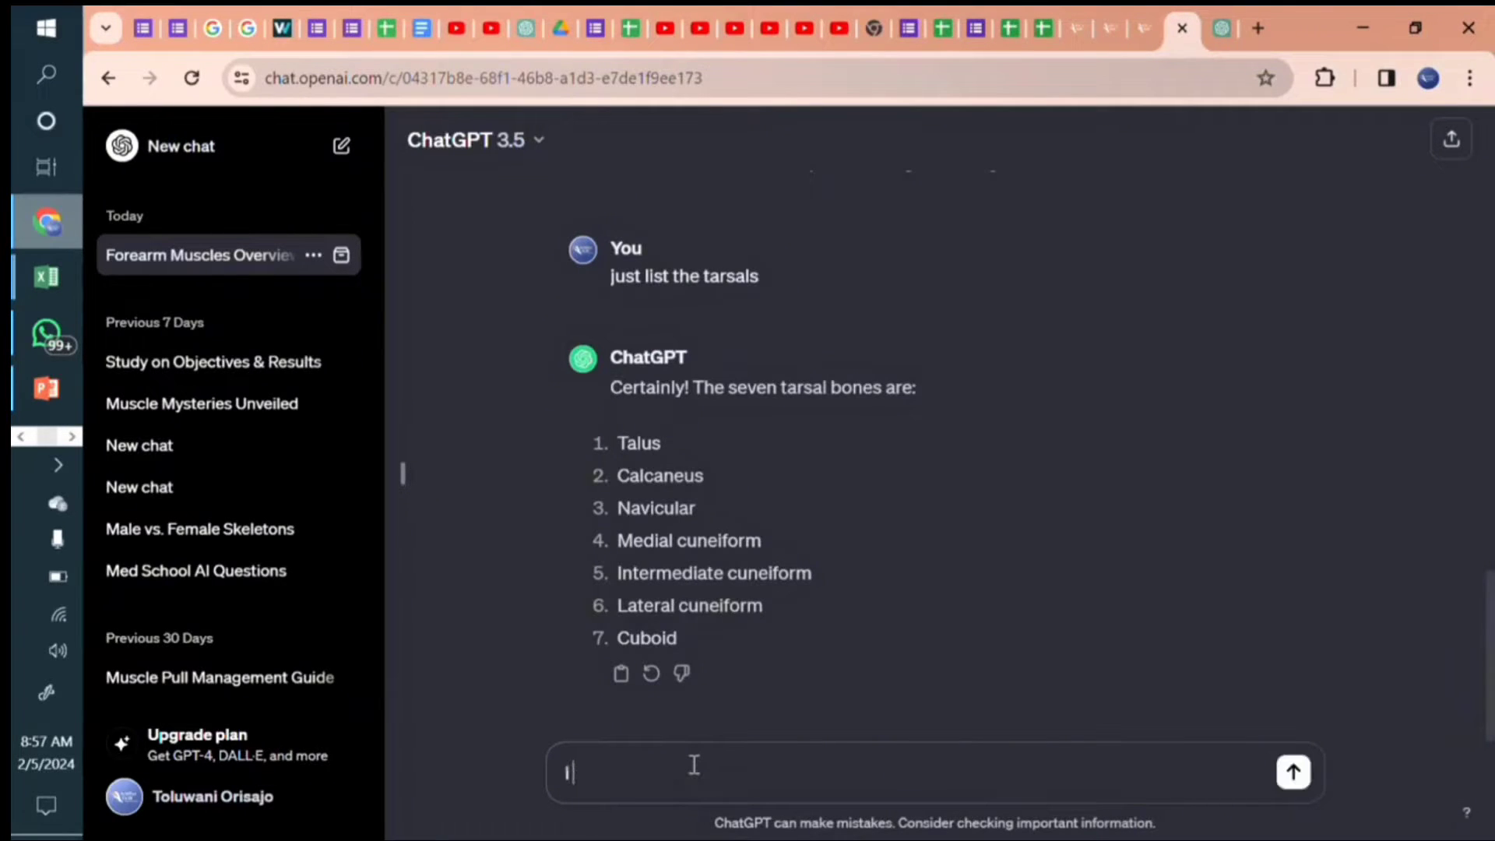
text( want you to create an)
key(BackSpace)
text(men)
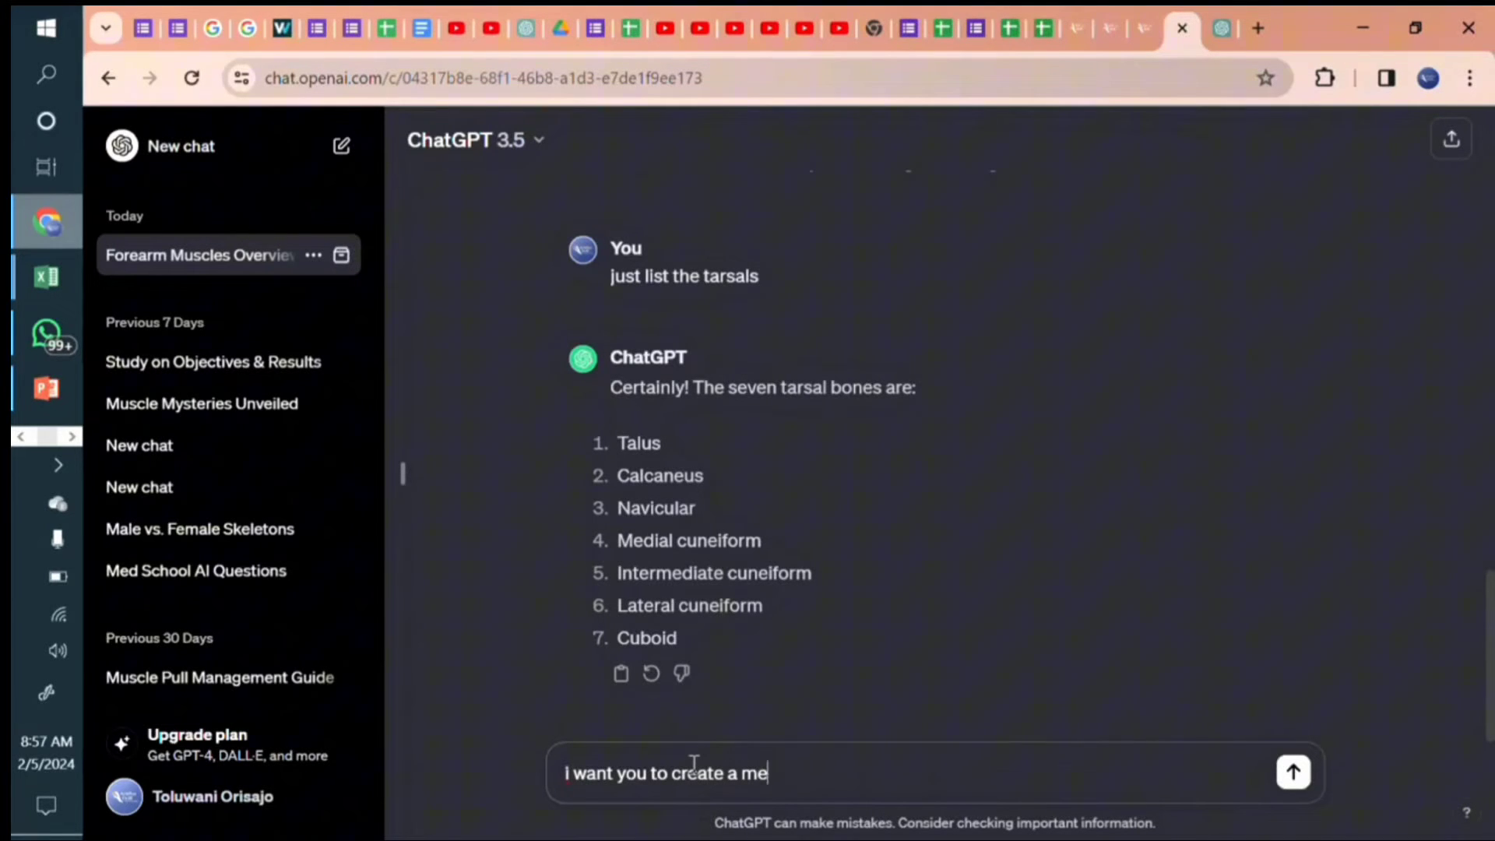
key(BackSpace)
key(BackSpace)
text(nemonic to remeber th)
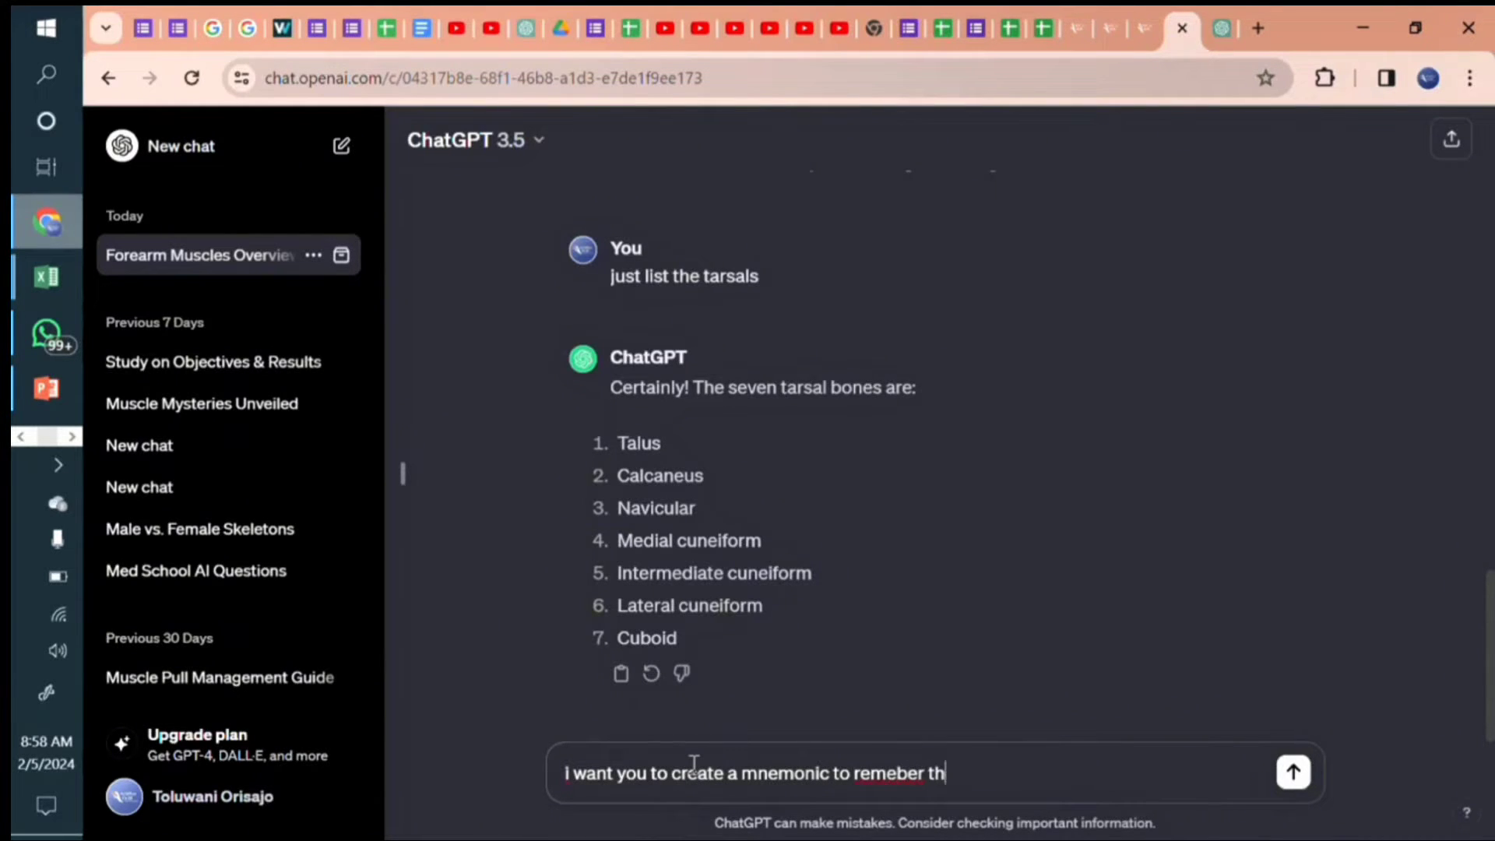
key(BackSpace)
key(BackSpace)
key(BackSpace)
key(BackSpace)
key(BackSpace)
key(BackSpace)
text(mber the bones)
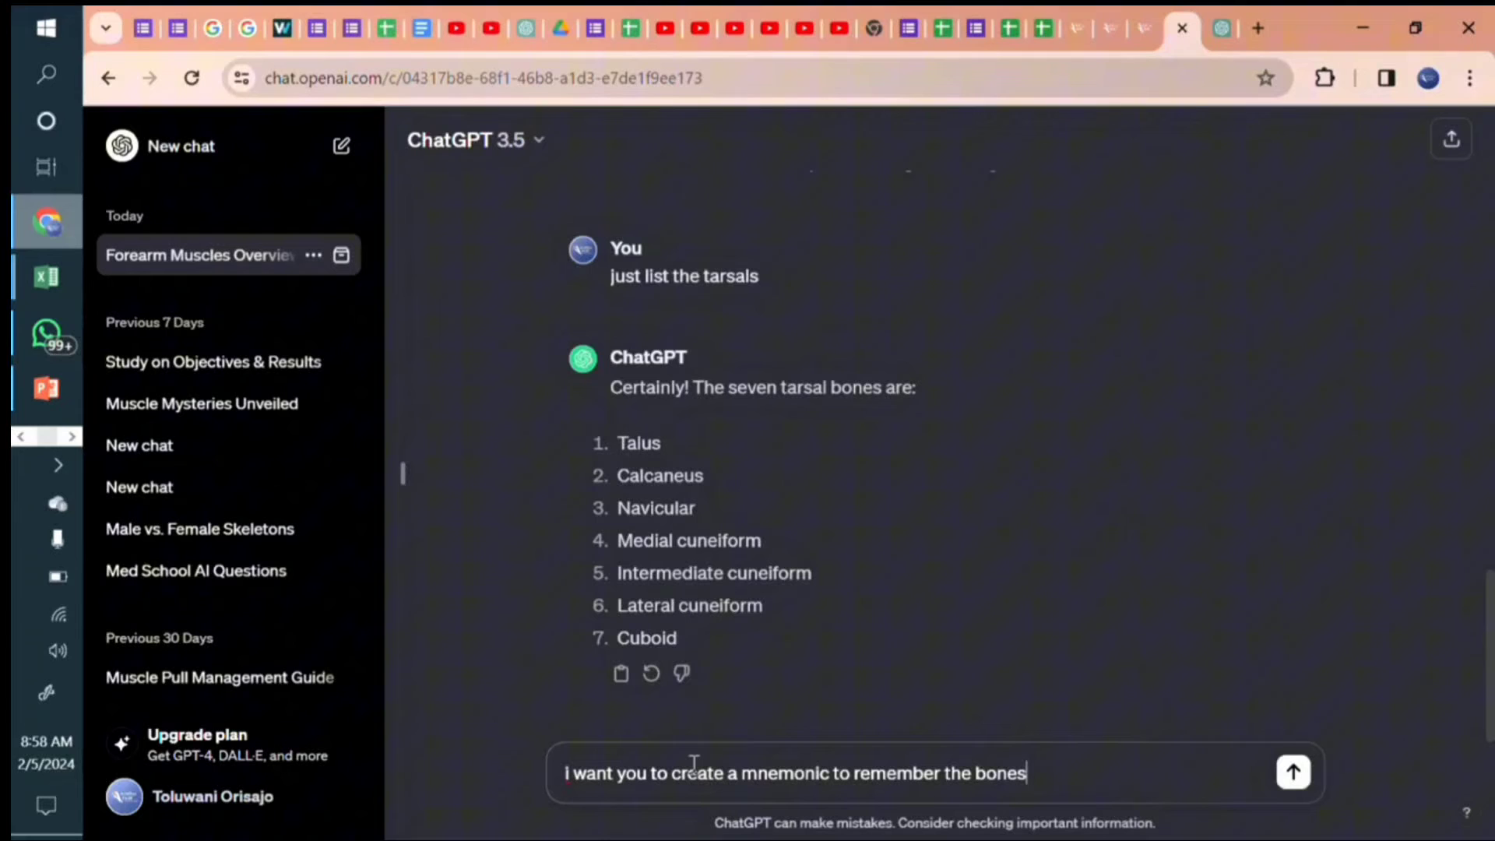
key(Return)
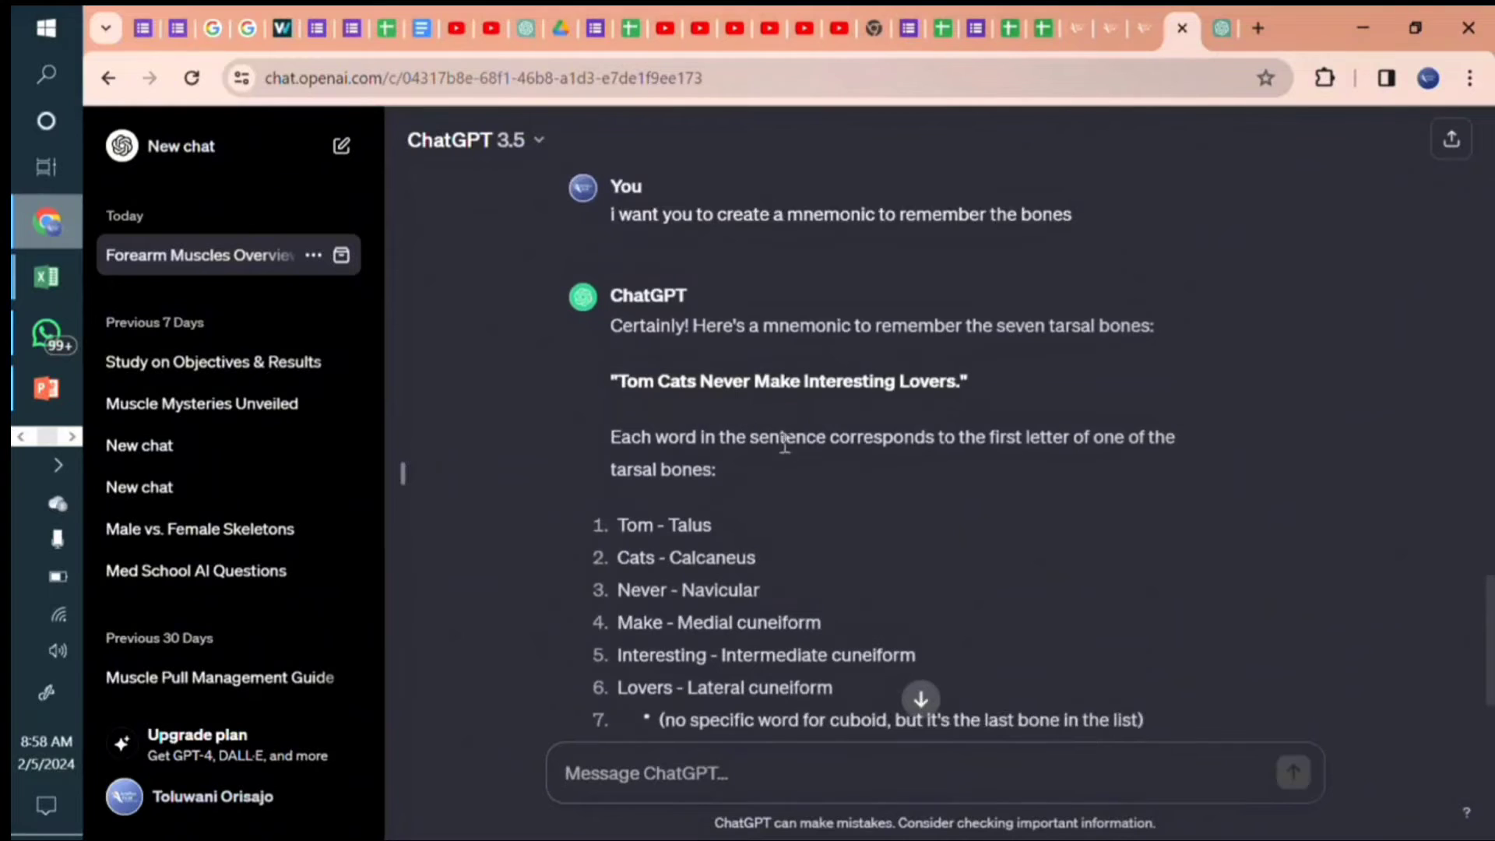
Step: Ask 'can you do better. i want a mnemonic for the entire list. give another mnemonic'
scroll(909, 421, down, 2)
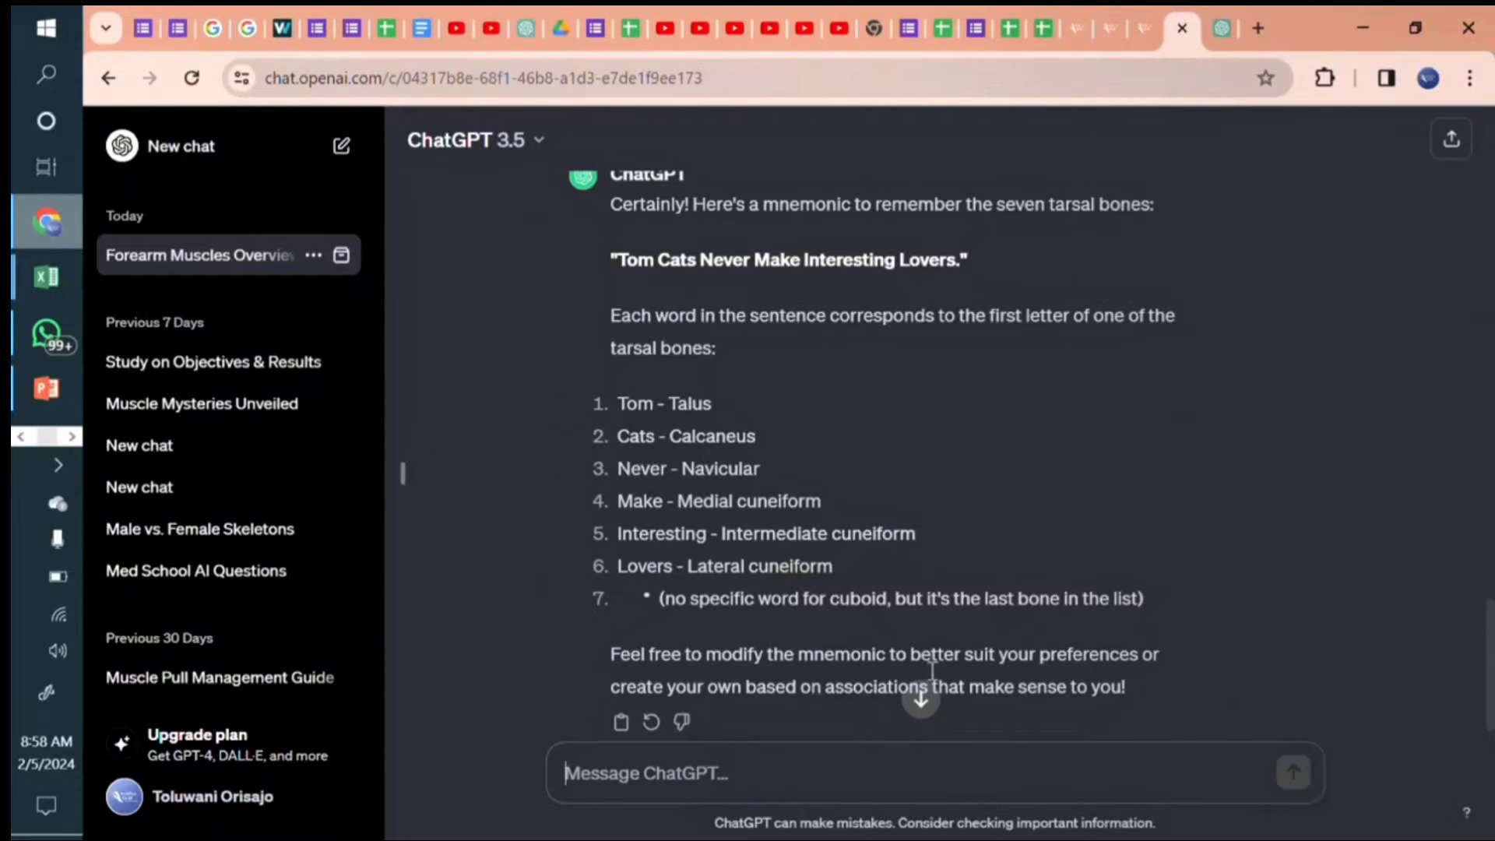
click(702, 775)
text(can )
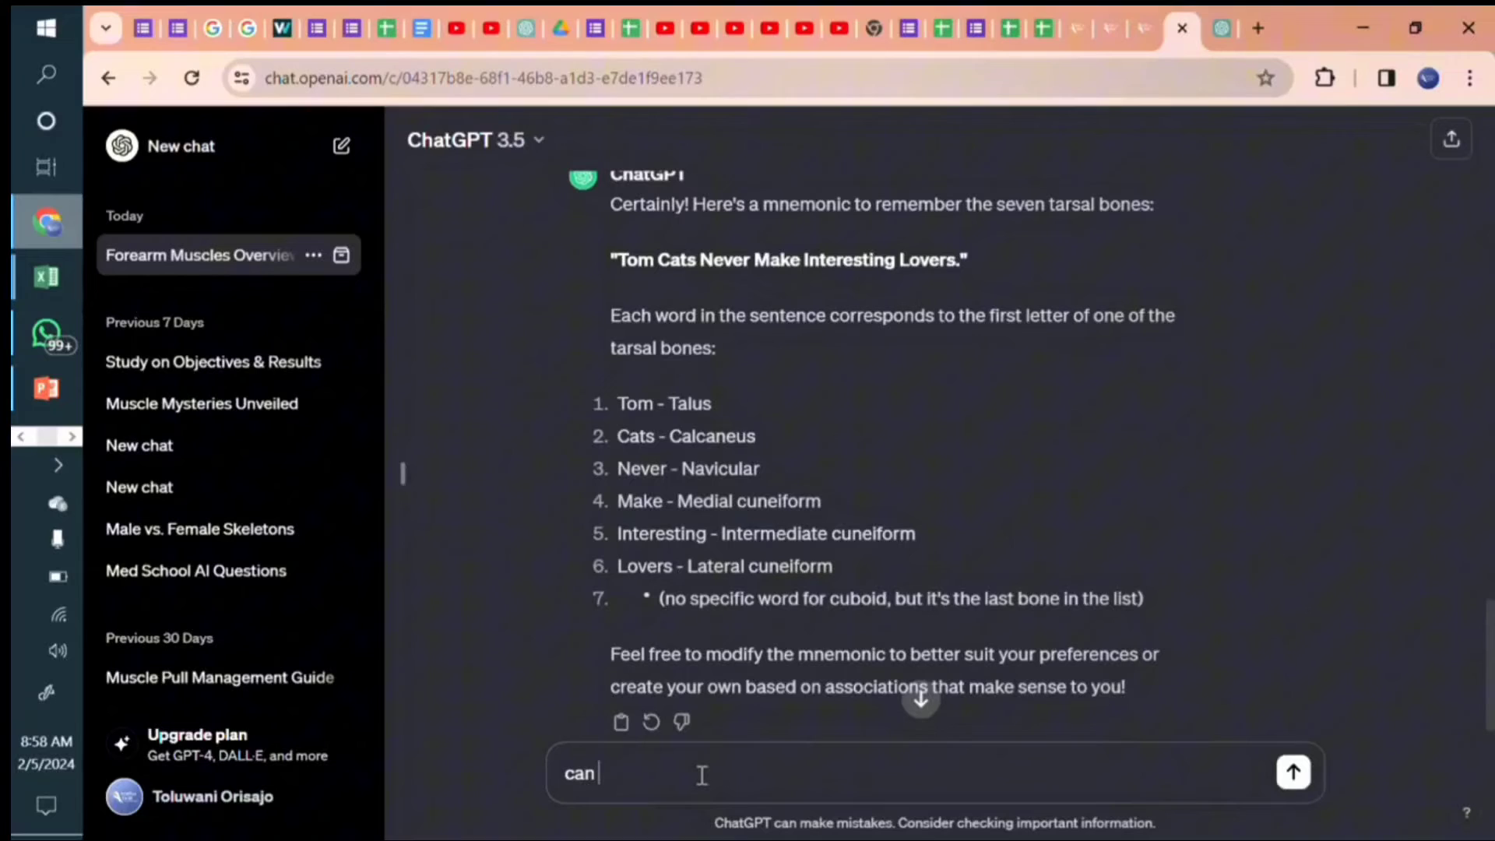
text(you do better. i want a m)
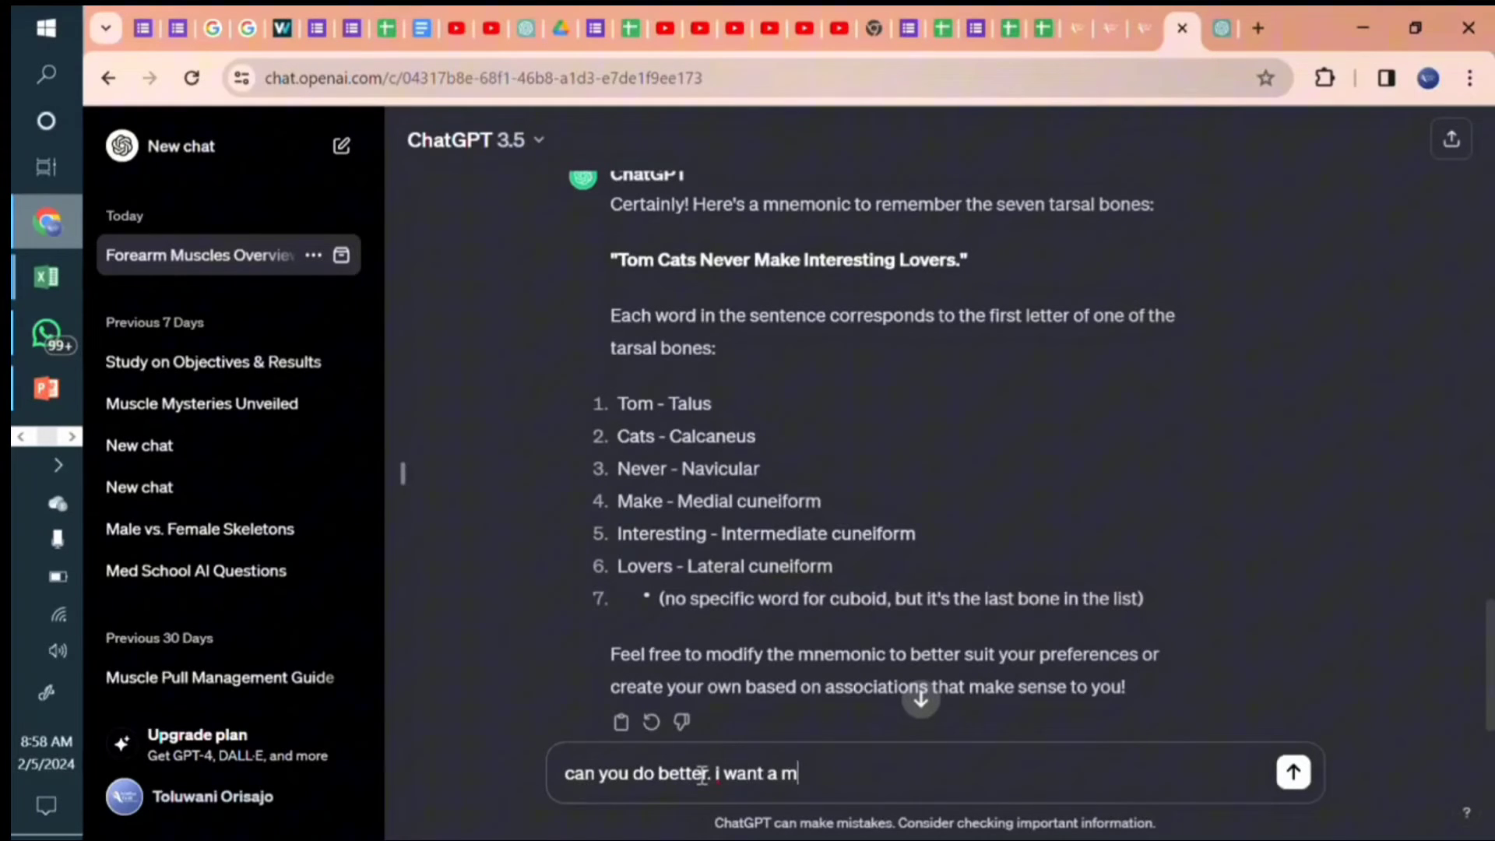
text(nemonic for the ent)
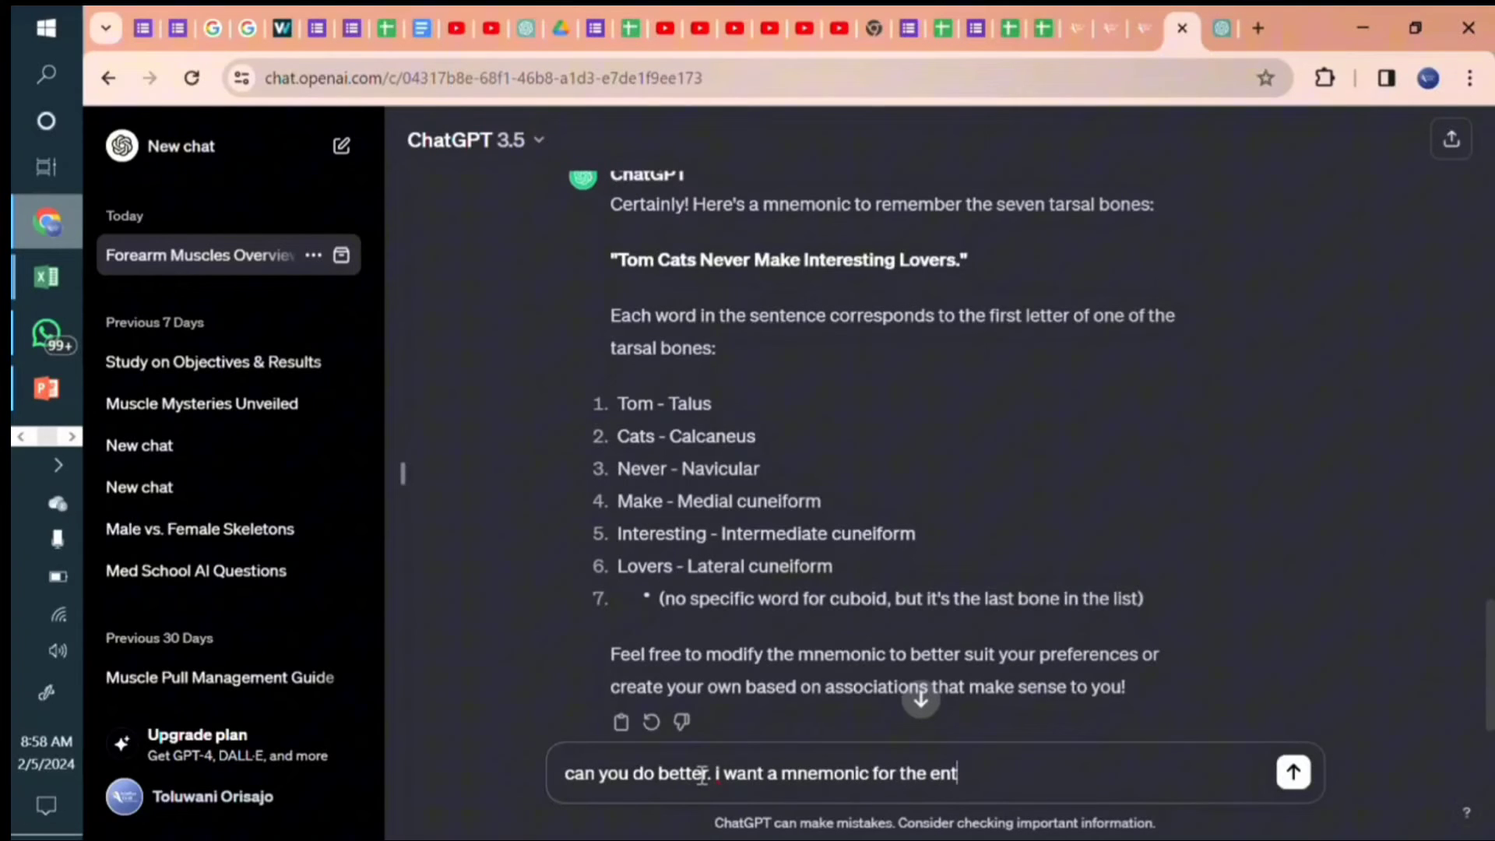
text(ire list. give anothe)
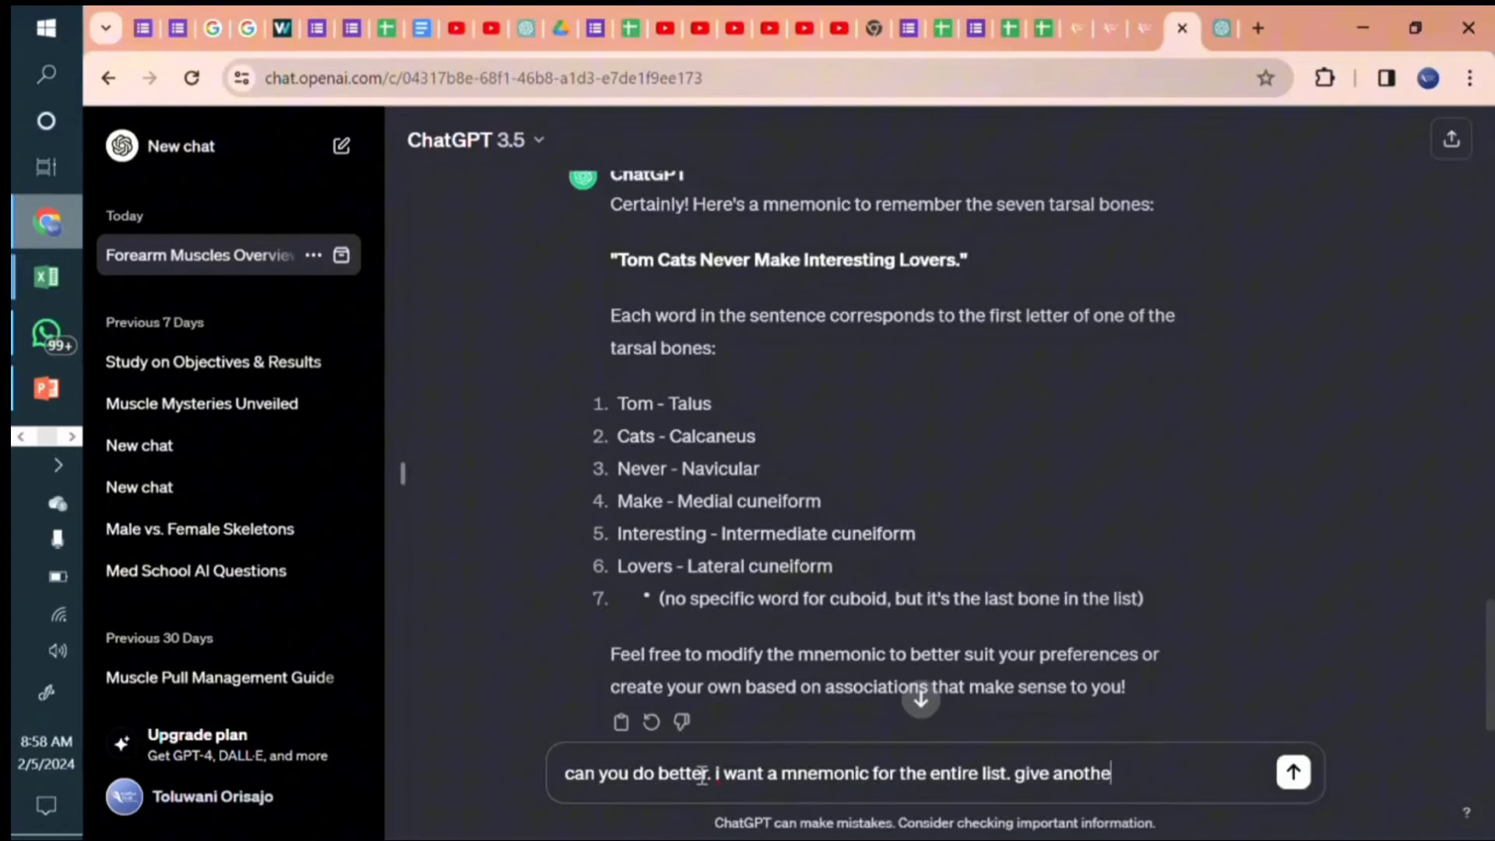
text(r mnemonic)
key(Return)
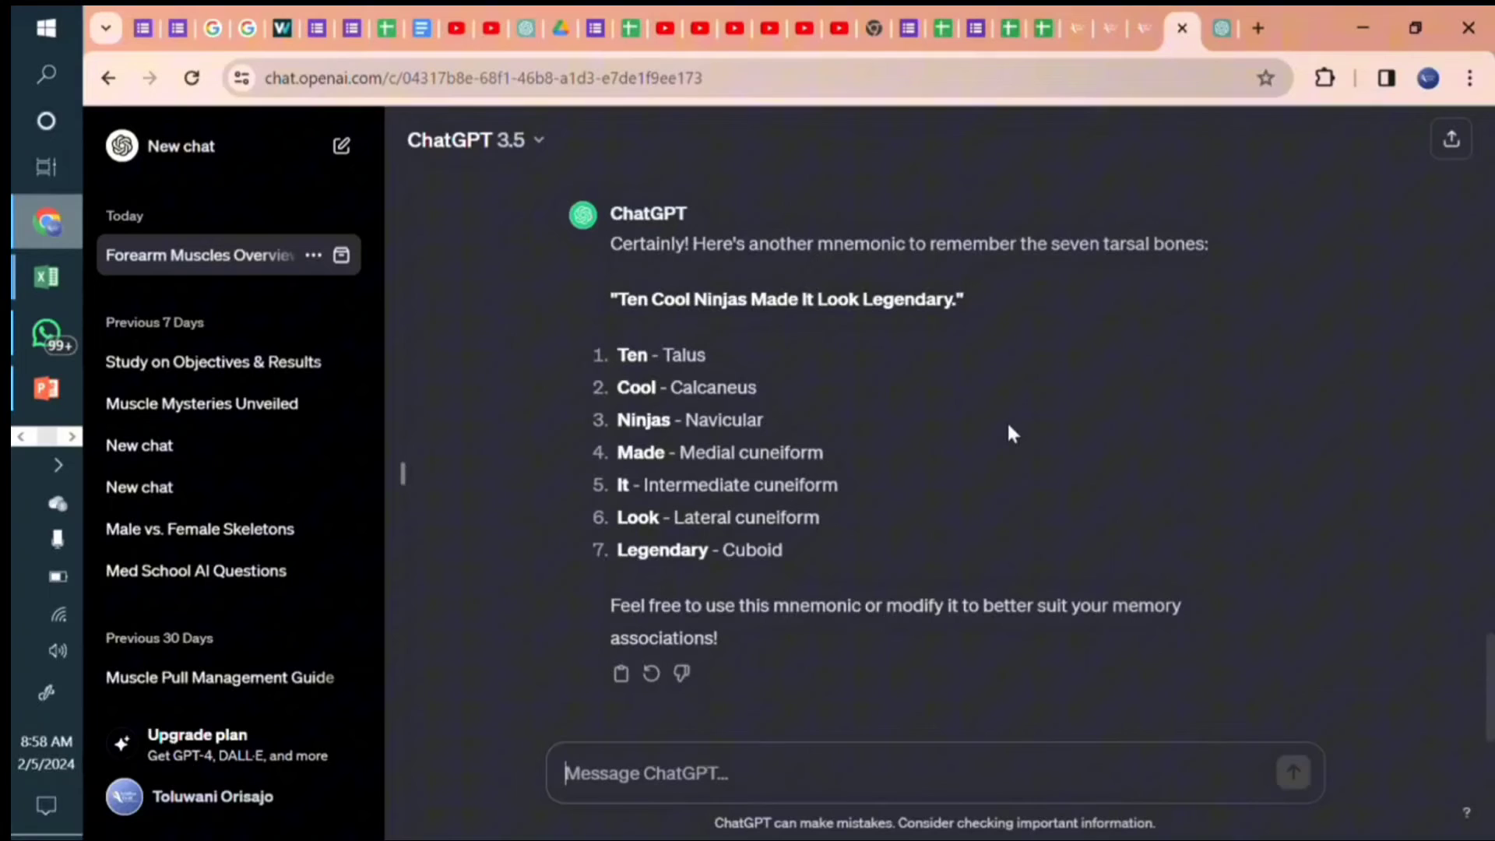
scroll(1009, 429, up, 10)
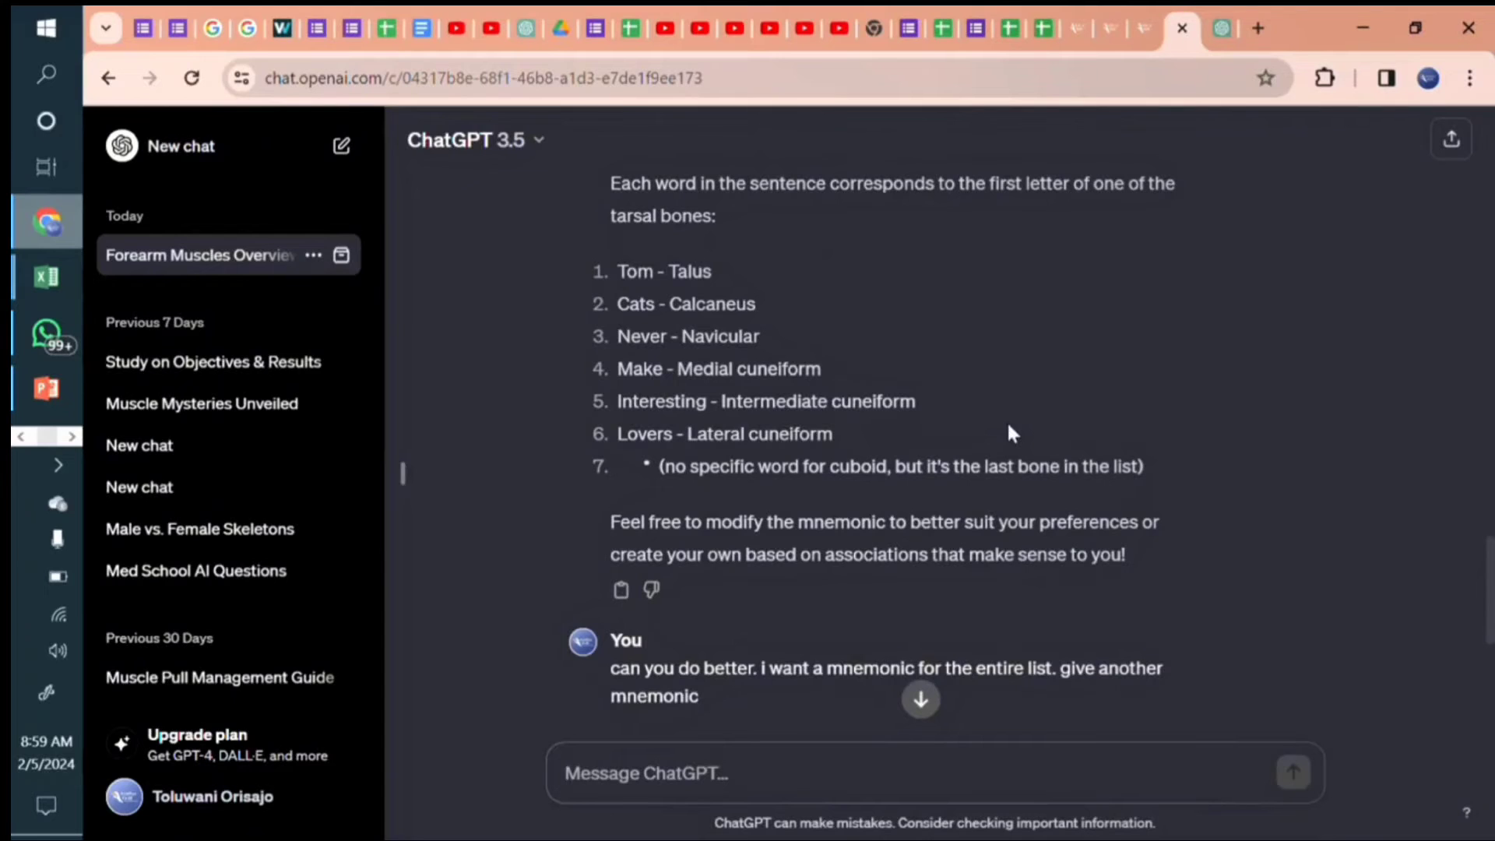
scroll(1013, 433, down, 7)
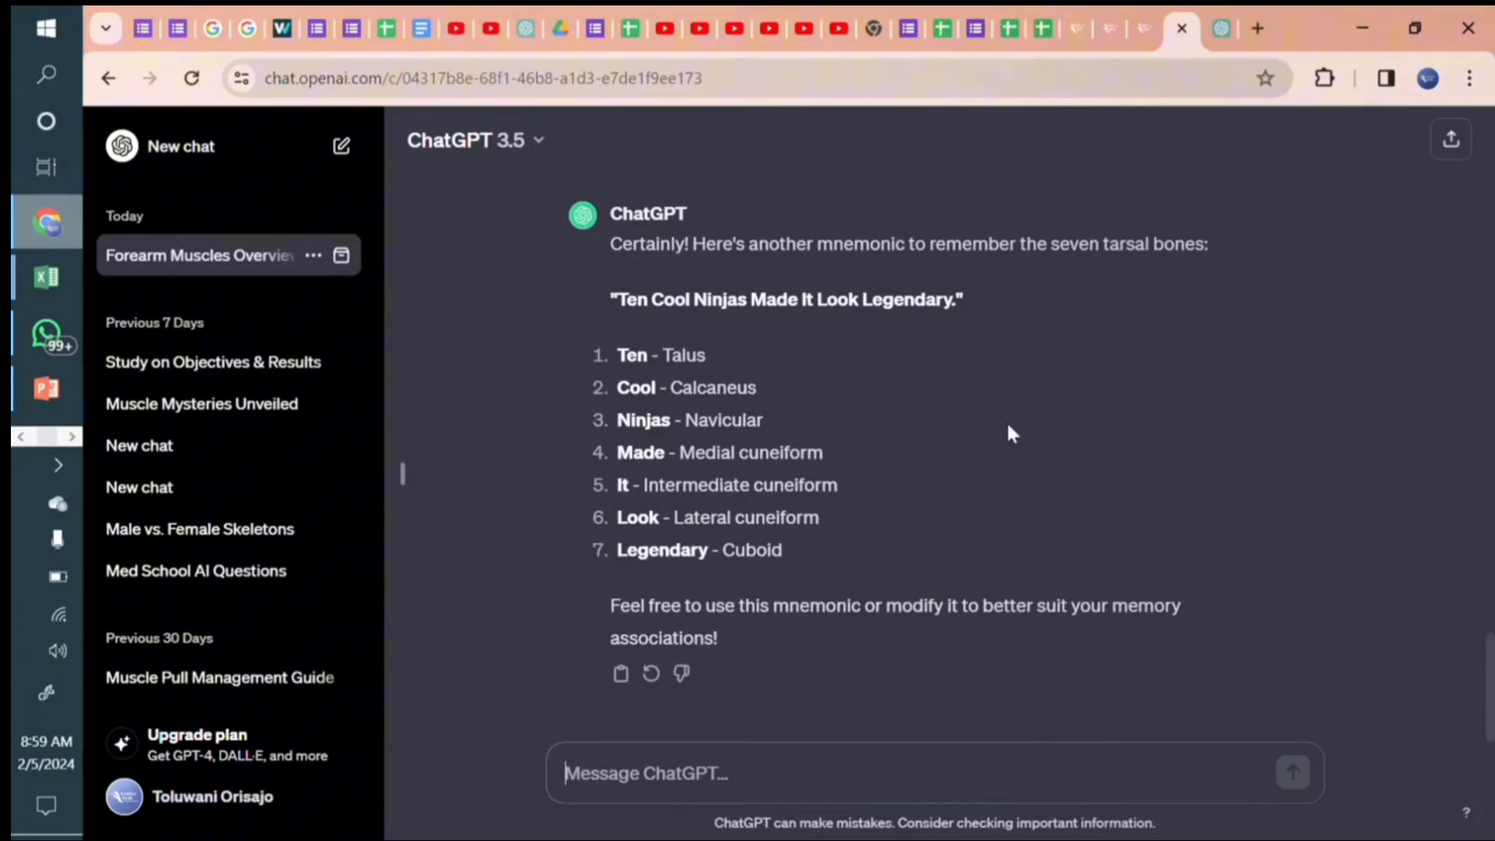
scroll(1006, 421, up, 8)
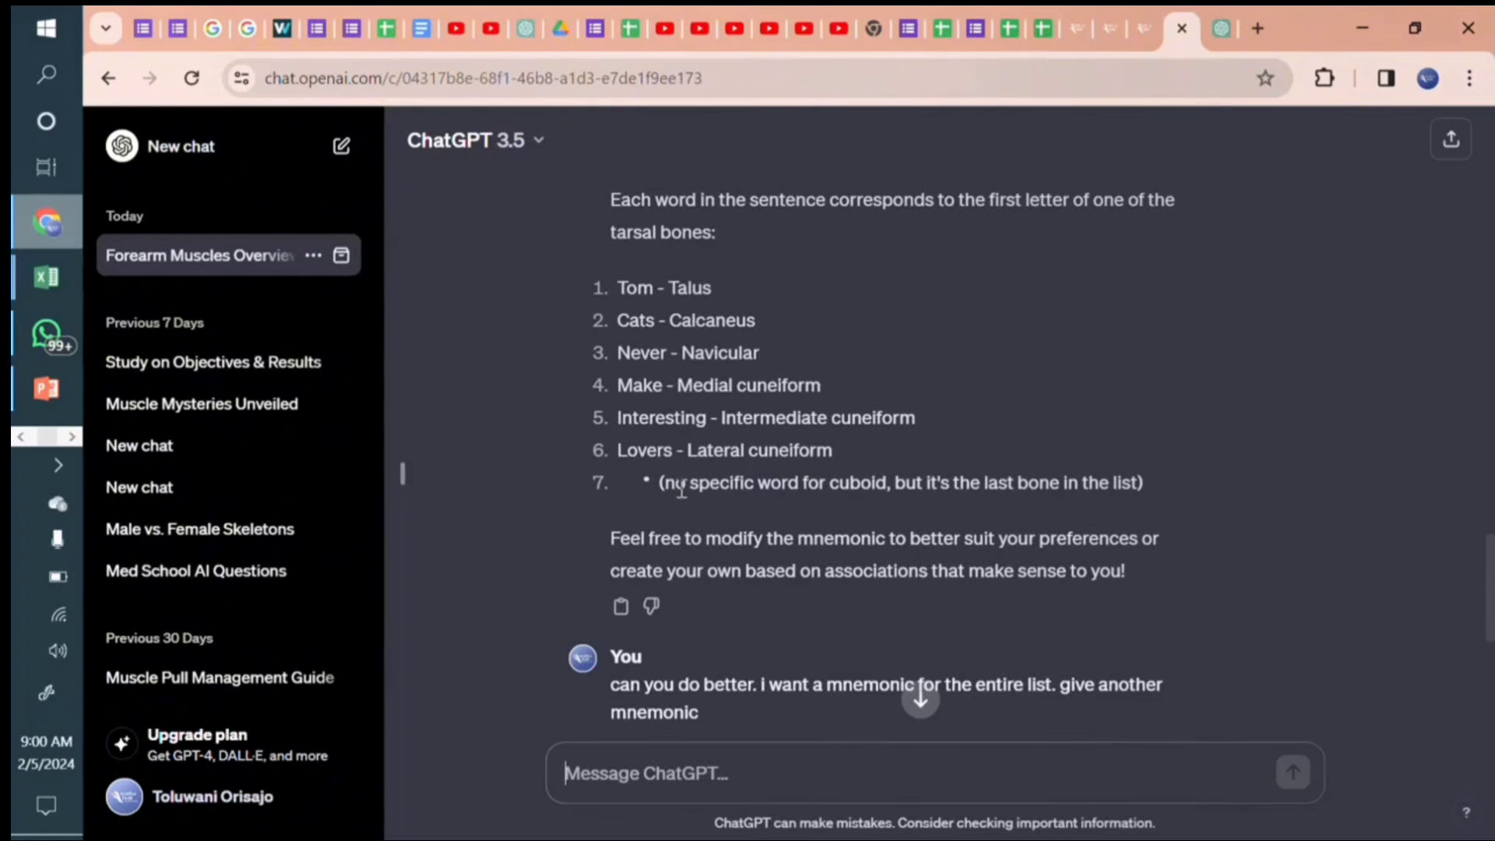
Step: Return to PowerPoint and show slide 7, 'Creating Fill in the Blank Questions'
click(23, 394)
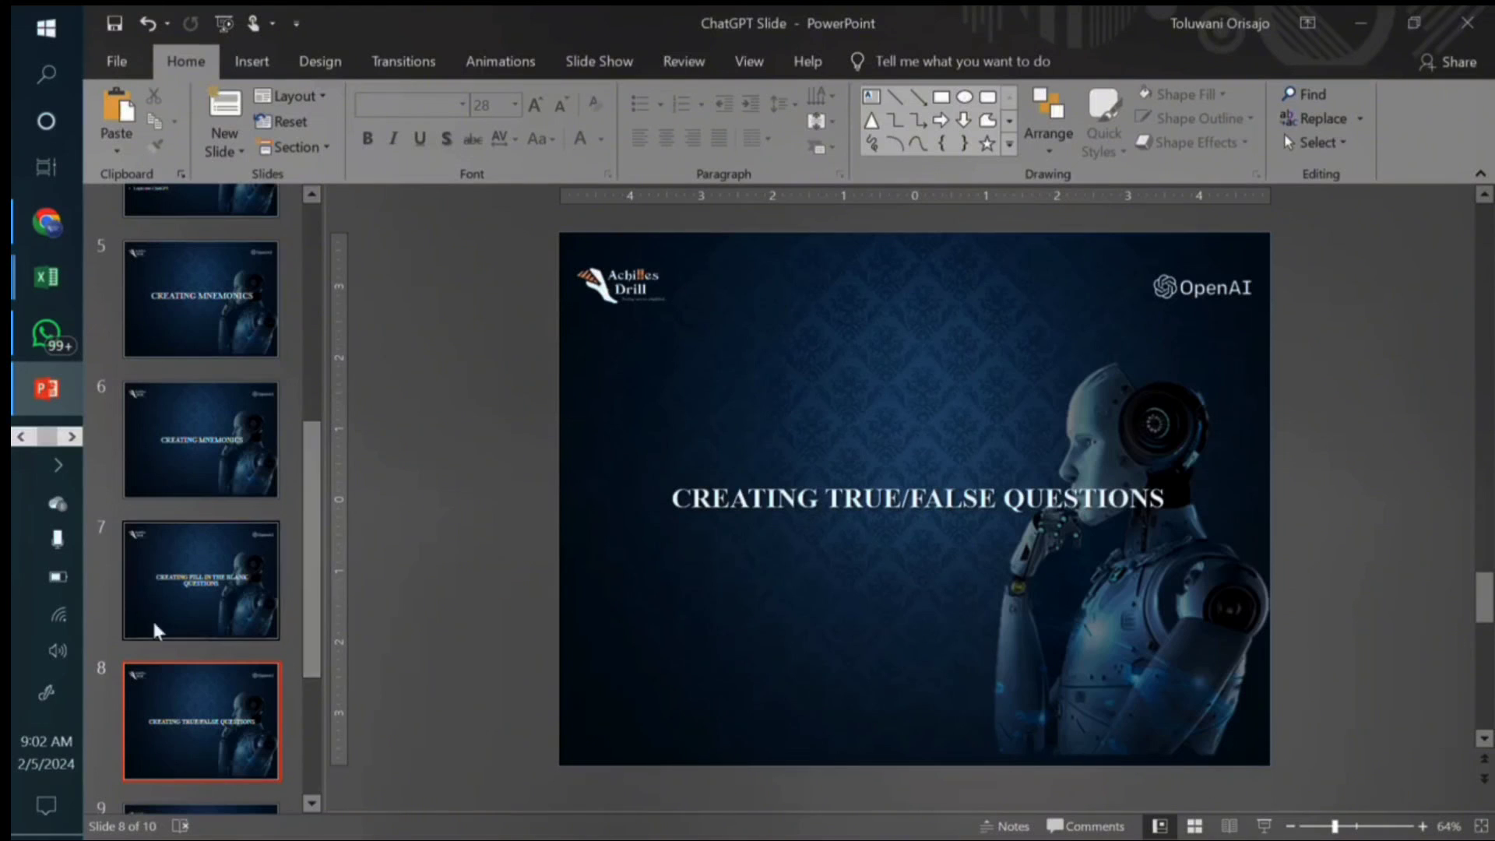
click(243, 600)
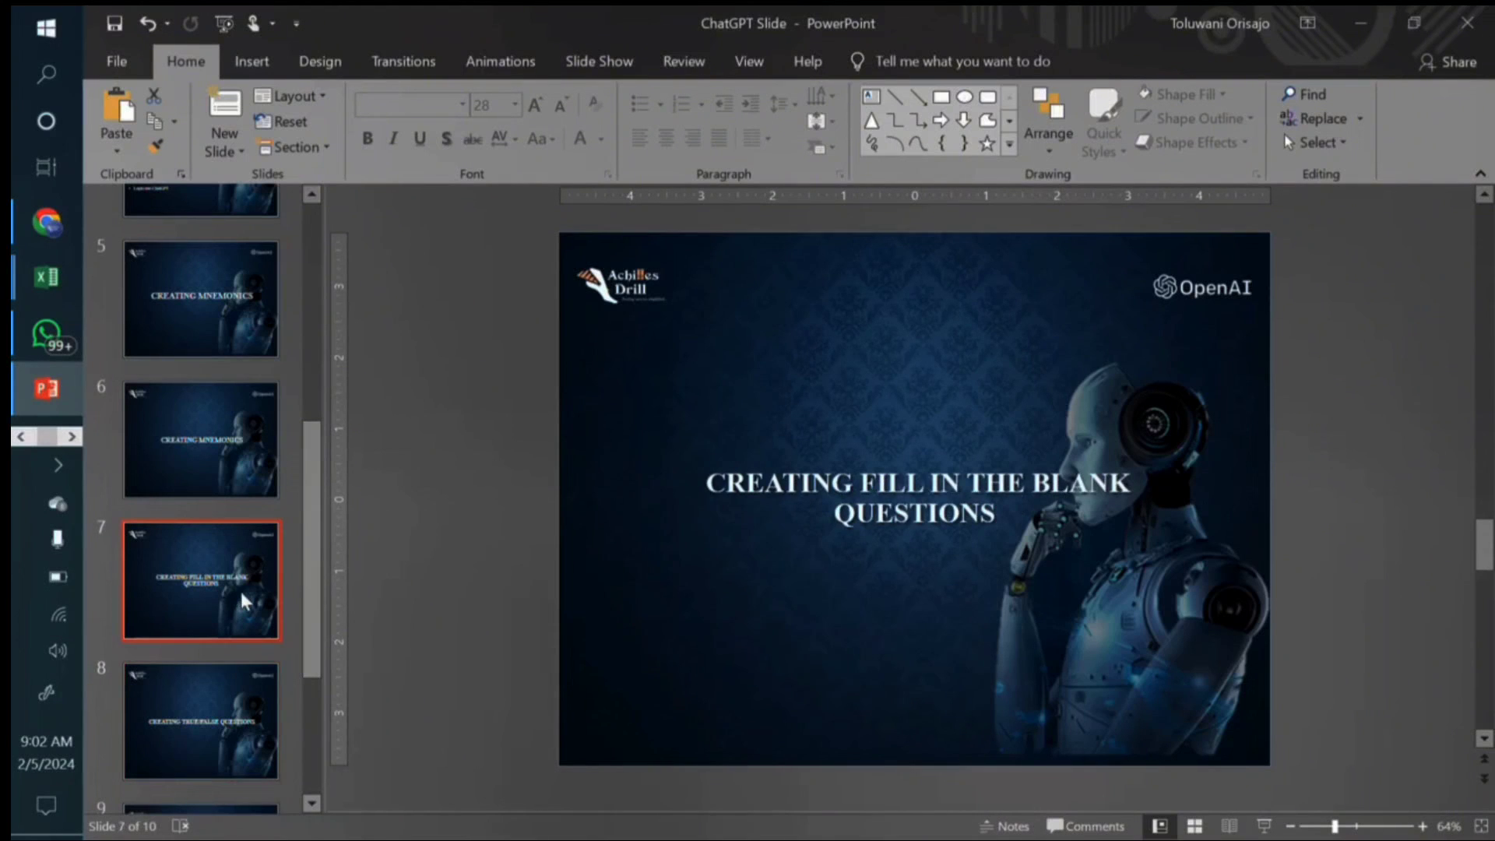